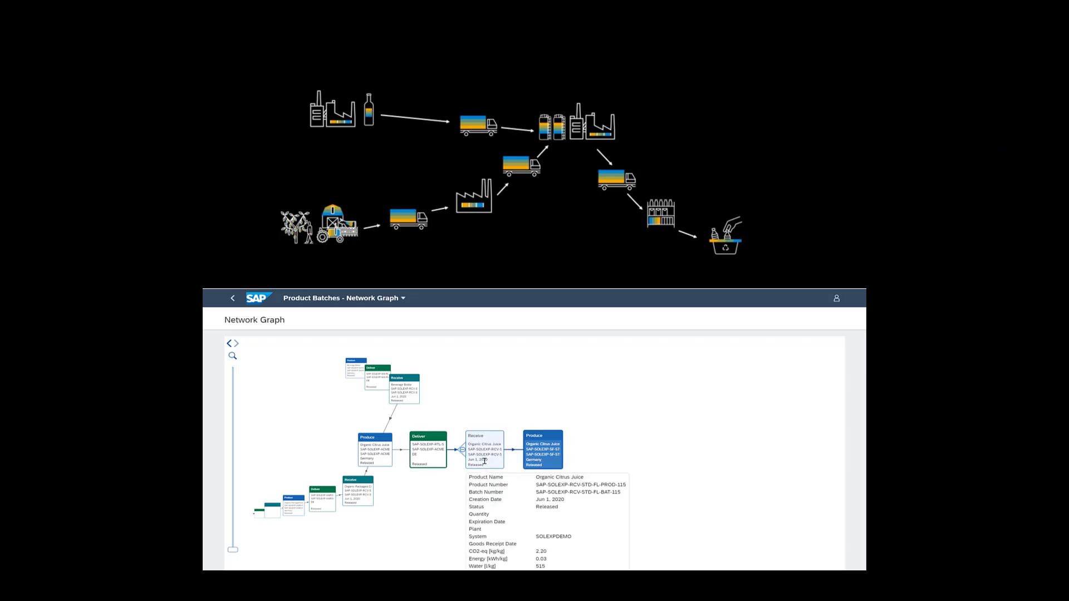
Show the vendor delivery details for the Deliver step in the app's traceability timeline
click(433, 459)
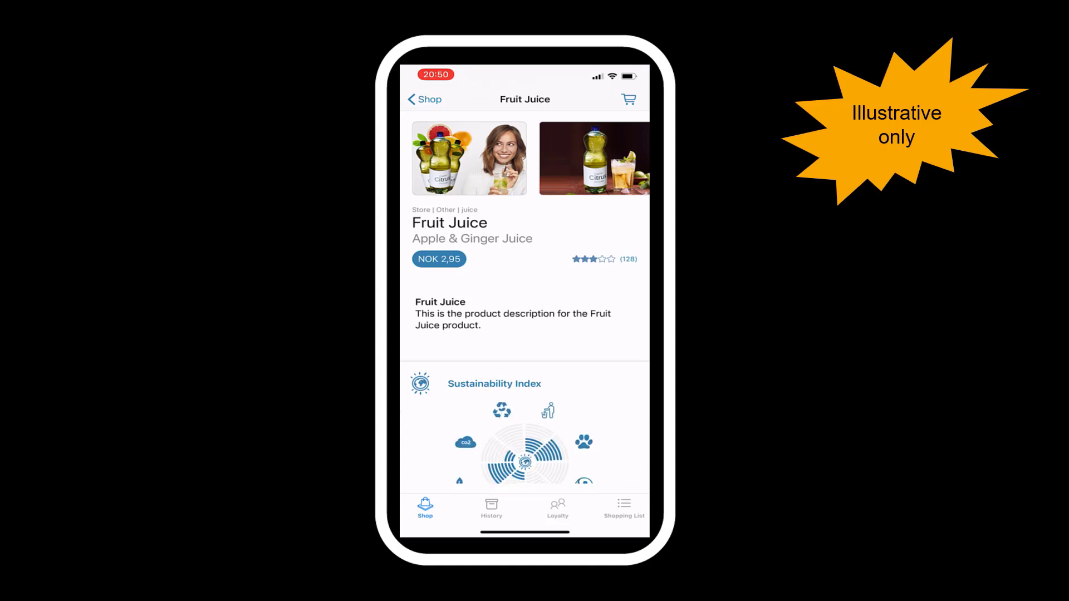
scroll(525, 302, down, 5)
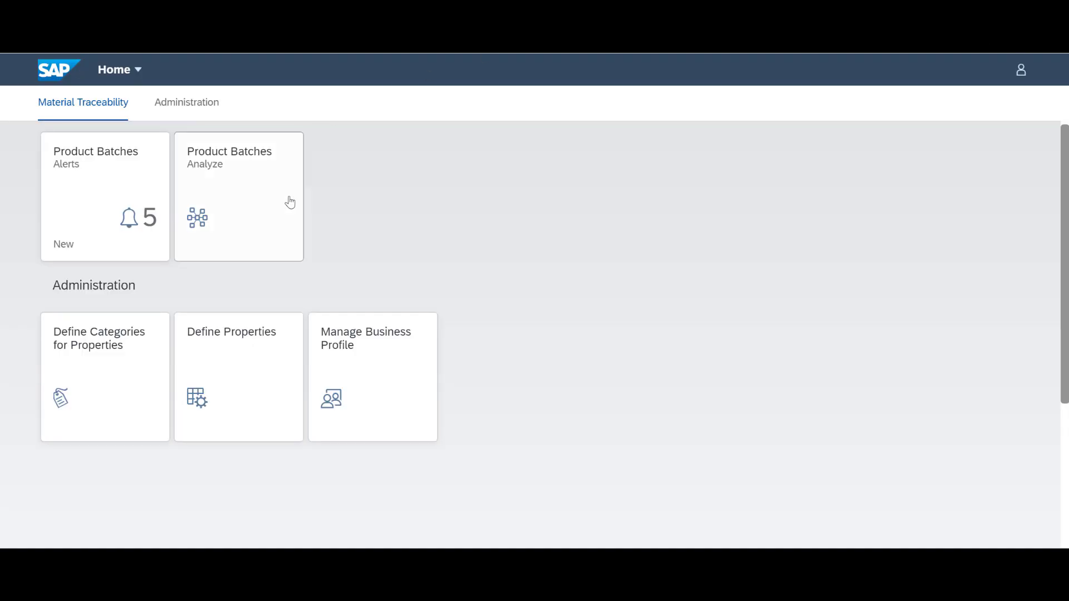
Filter product batches by the Organic Citrus Juice product and open batch SAP-SOLEXP-SF-STD-BAT-116
click(277, 209)
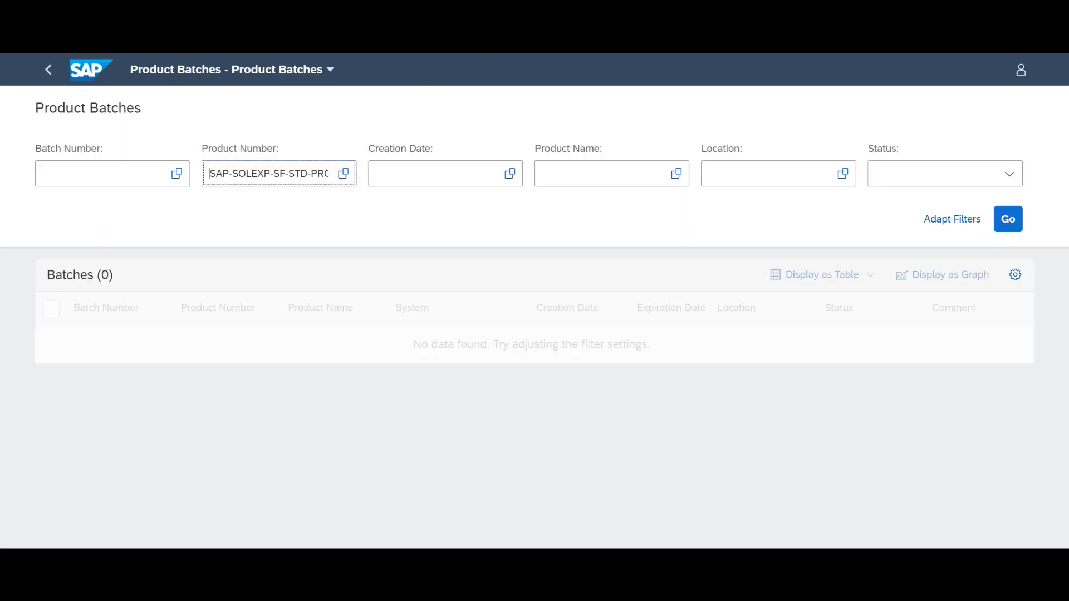
click(1008, 218)
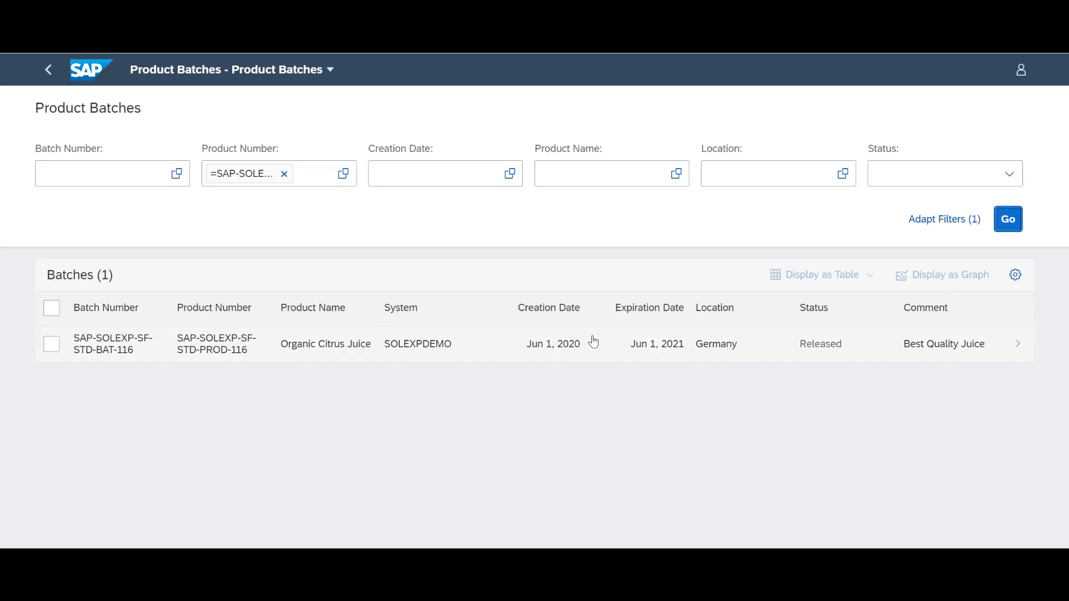
click(238, 353)
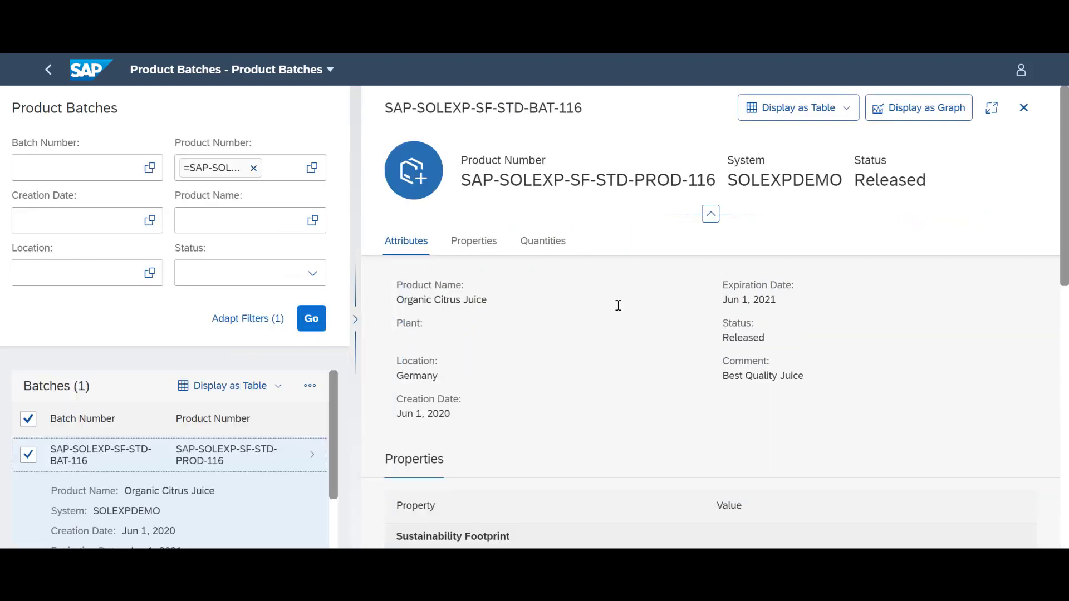
scroll(618, 305, down, 5)
scroll(619, 311, down, 1)
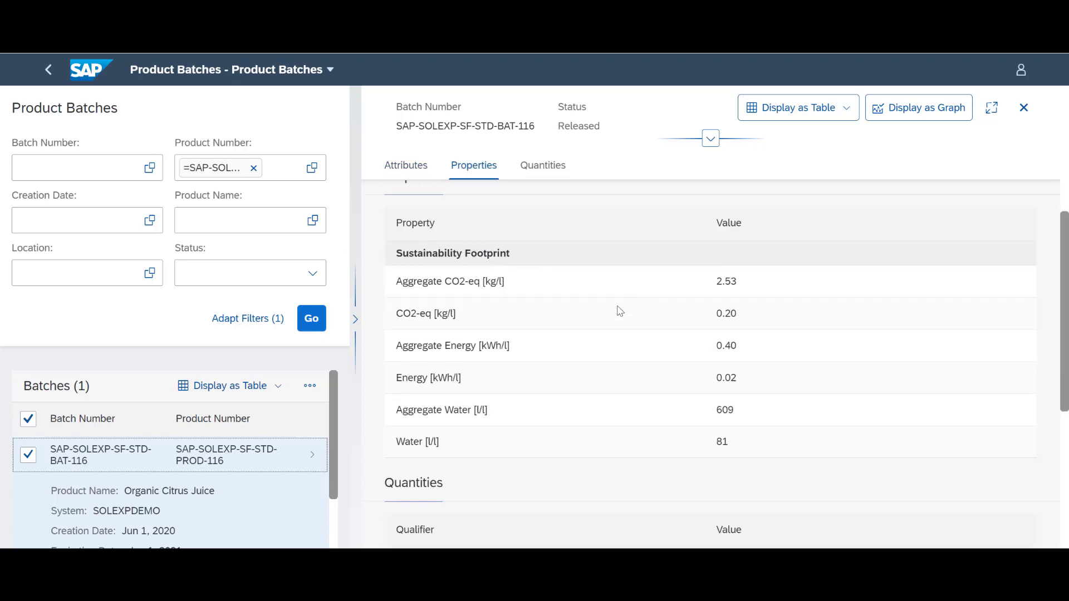
scroll(618, 312, down, 1)
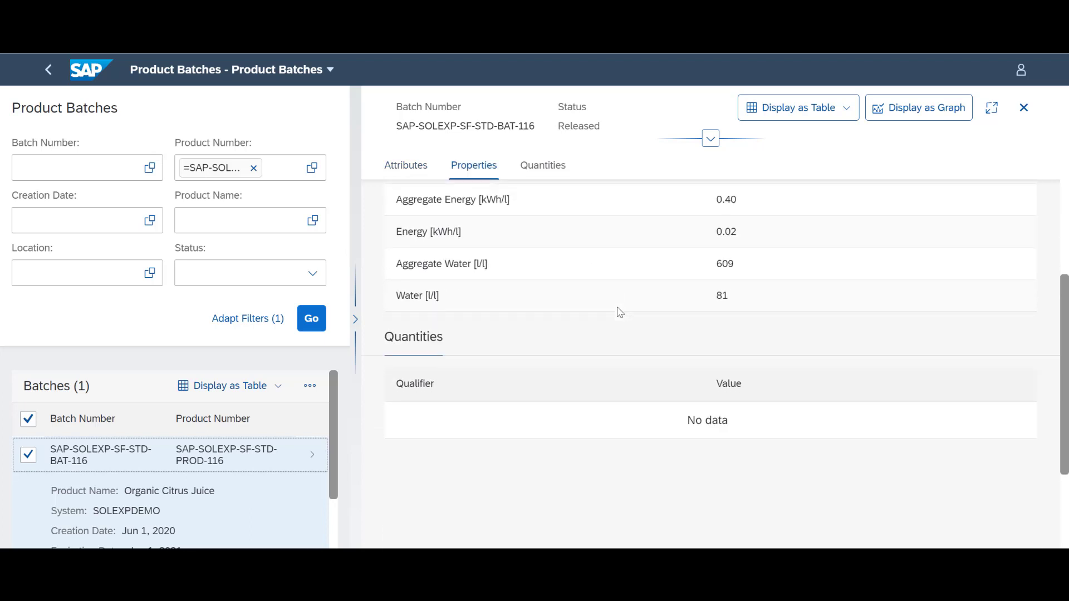
scroll(619, 313, up, 2)
scroll(619, 313, up, 3)
Display batch SAP-SOLEXP-SF-STD-BAT-116's supply chain as a graph
click(919, 107)
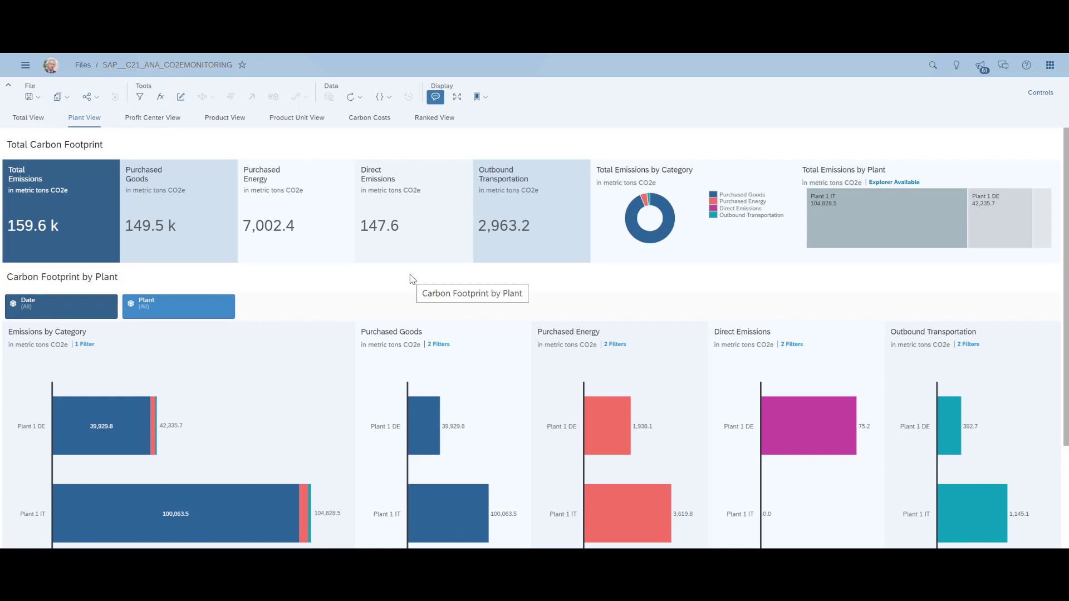
Break emissions down by profit center, product, then per product unit (62.5 kg CO2e for Plant 1 DE Cocoa Cookies)
click(158, 119)
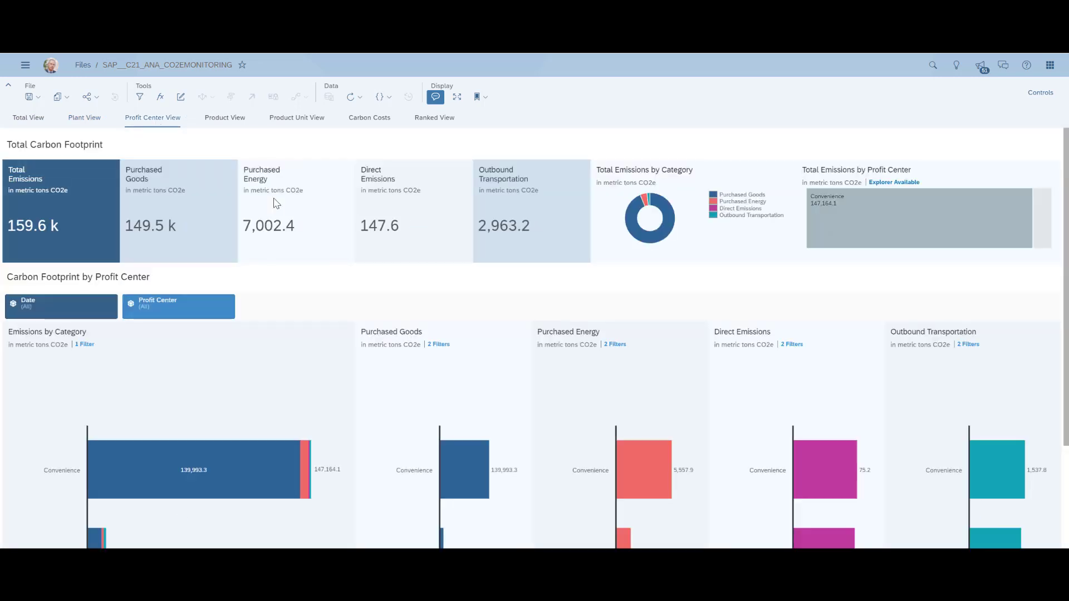
click(236, 120)
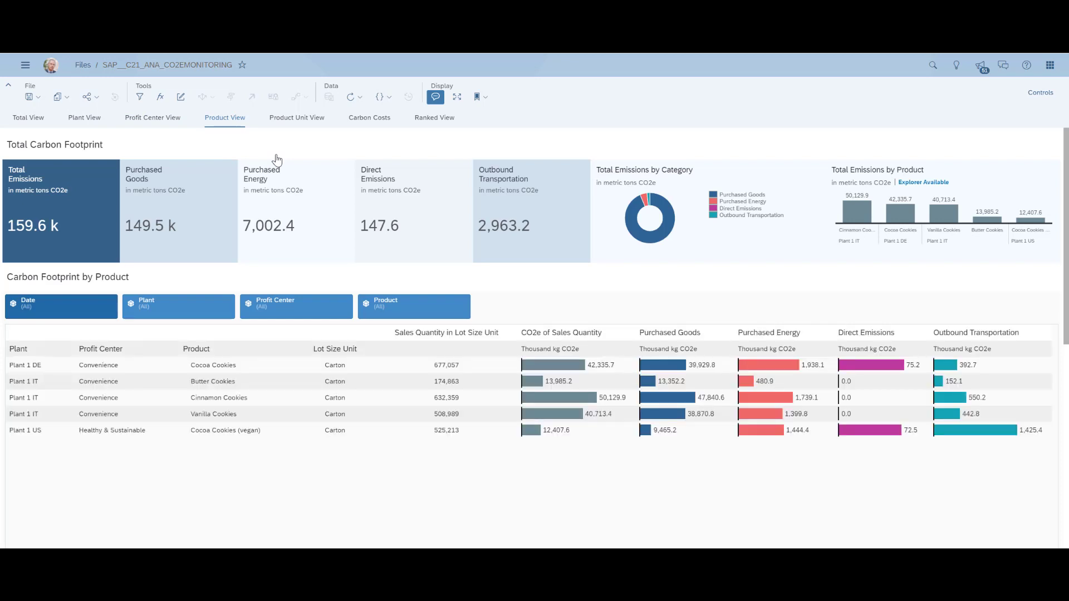
click(309, 119)
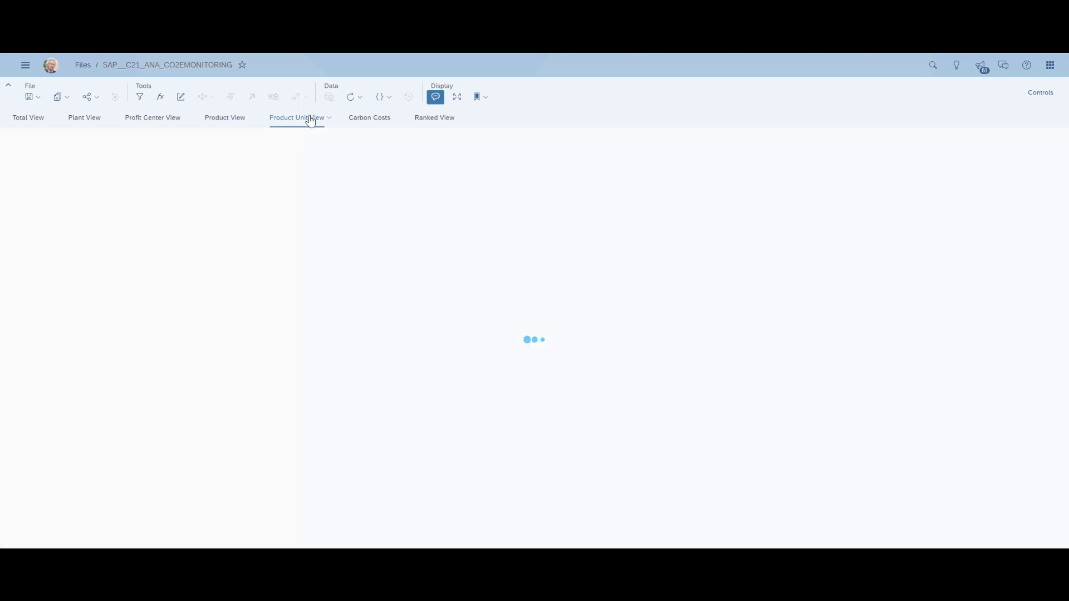
scroll(485, 269, down, 3)
scroll(487, 275, down, 2)
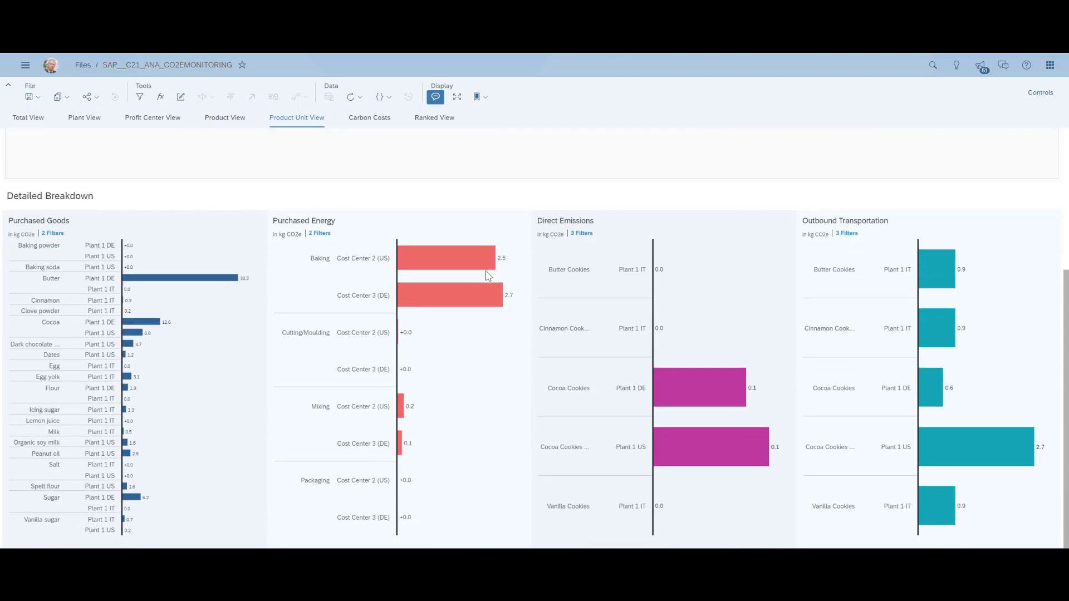
scroll(487, 276, up, 3)
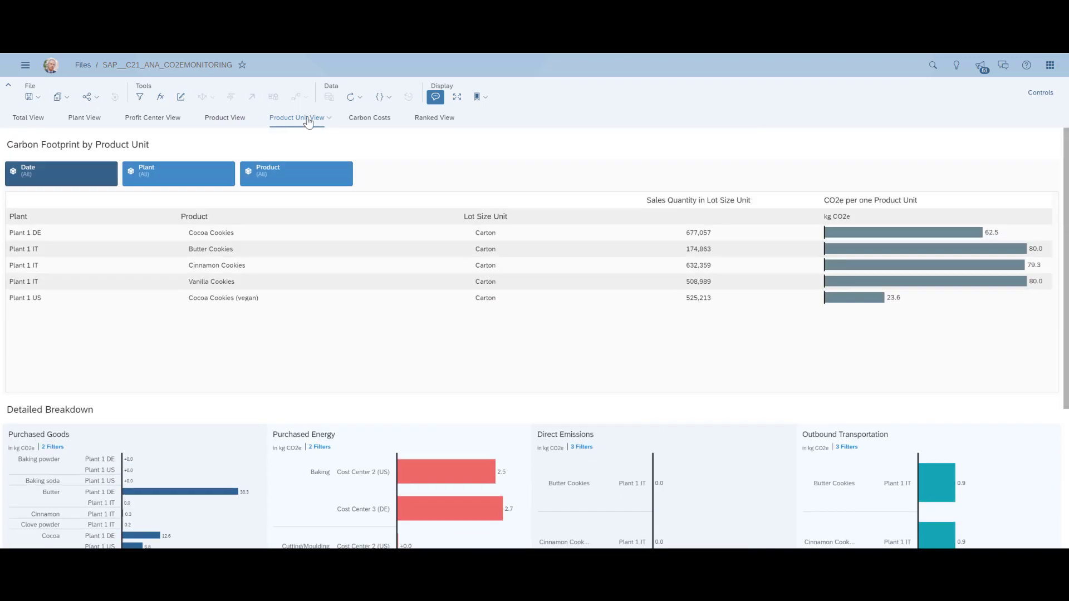